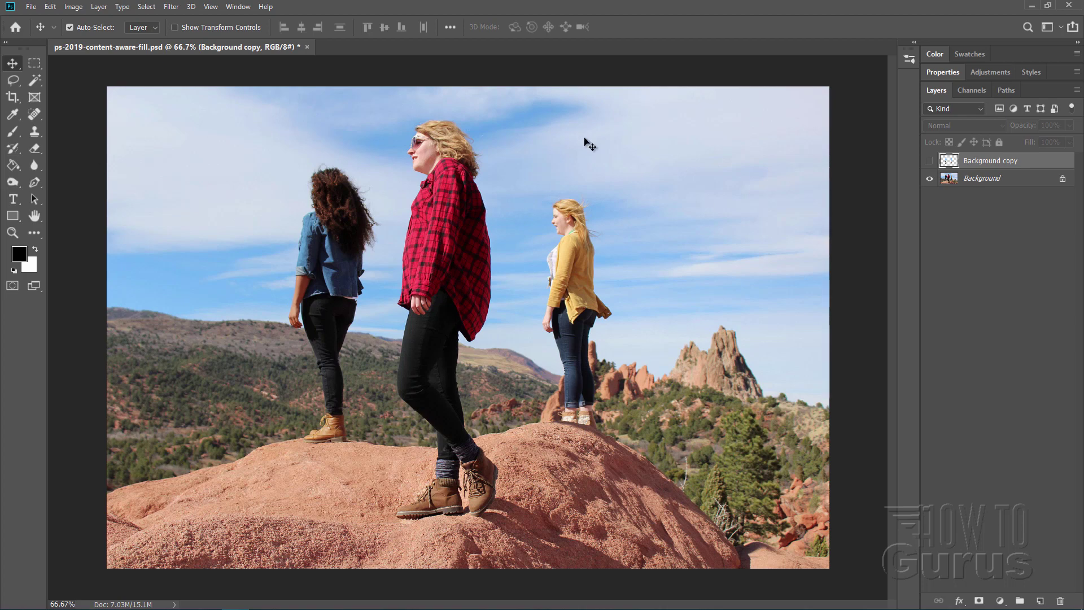
Step: Make the Background copy layer visible to show the photo without the side figures
left_click(930, 161)
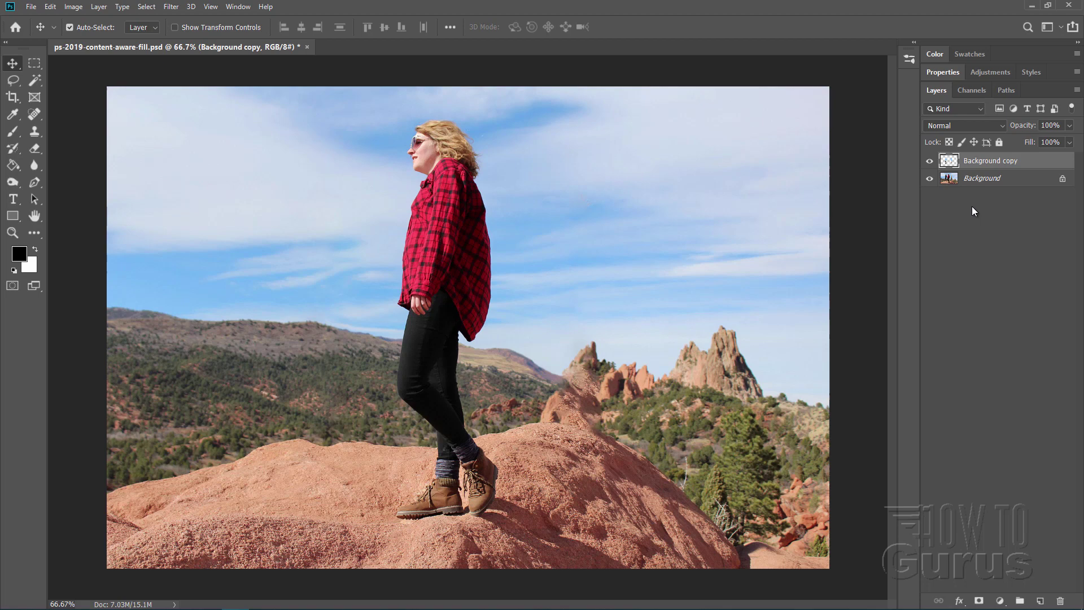
left_click(930, 161)
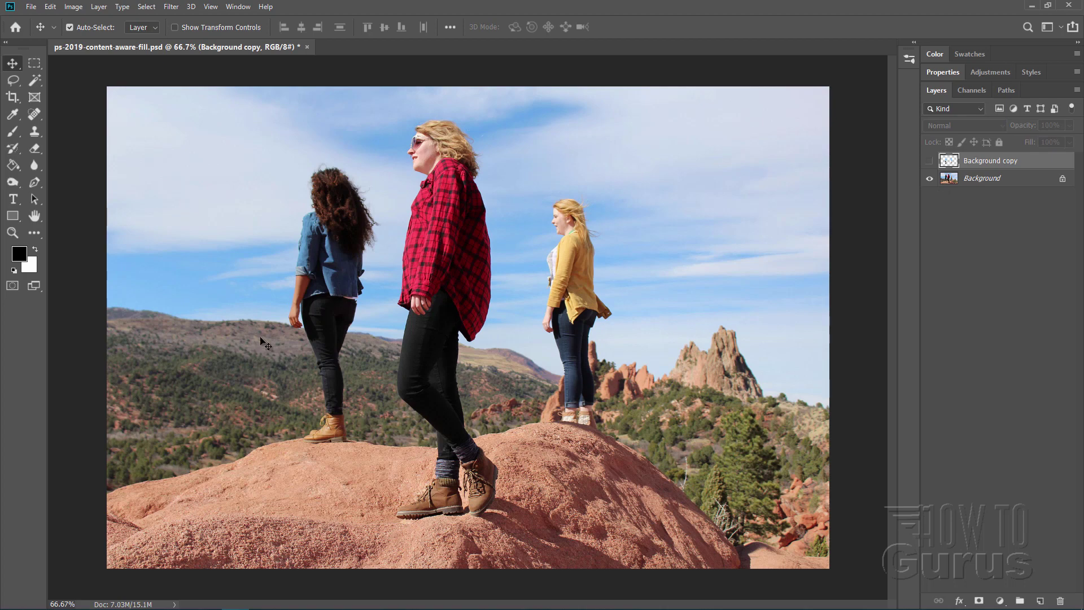
left_click(930, 162)
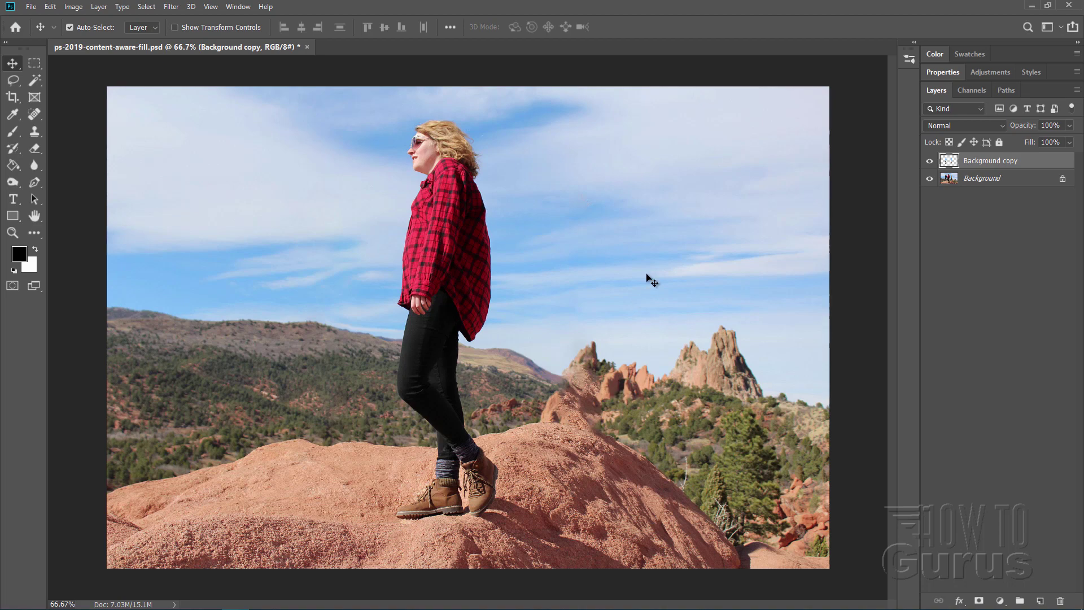
left_click(930, 161)
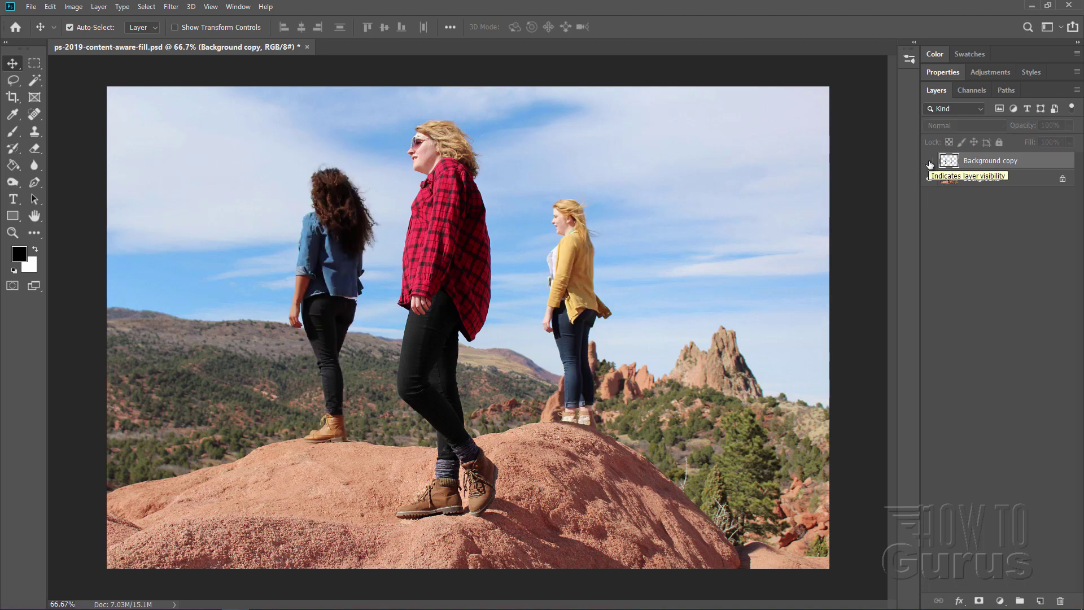
left_click(930, 161)
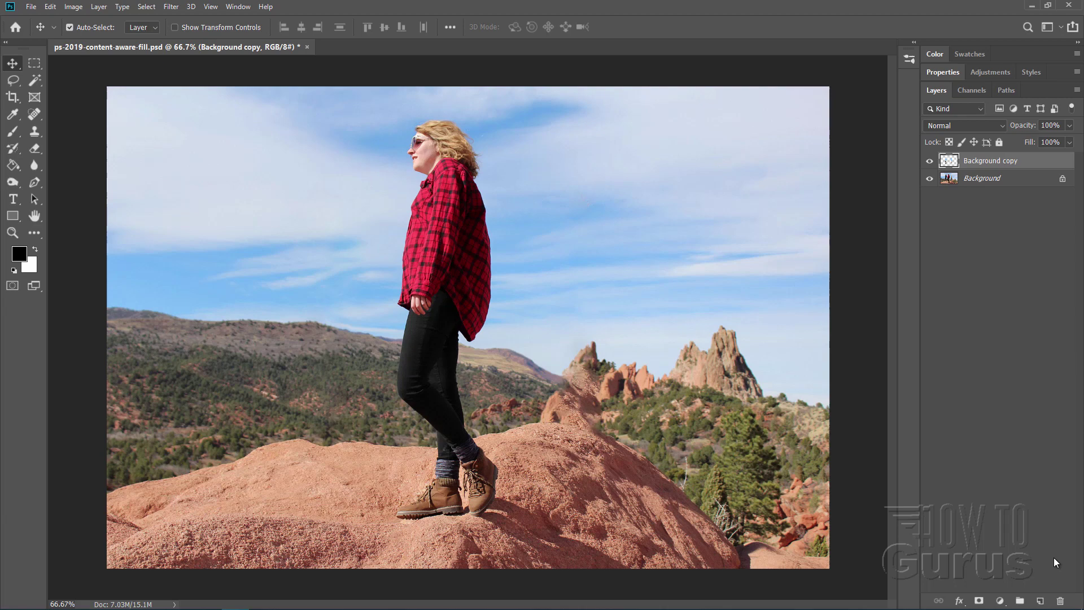
Step: Delete the Background copy layer, confirming the deletion
left_click(1059, 600)
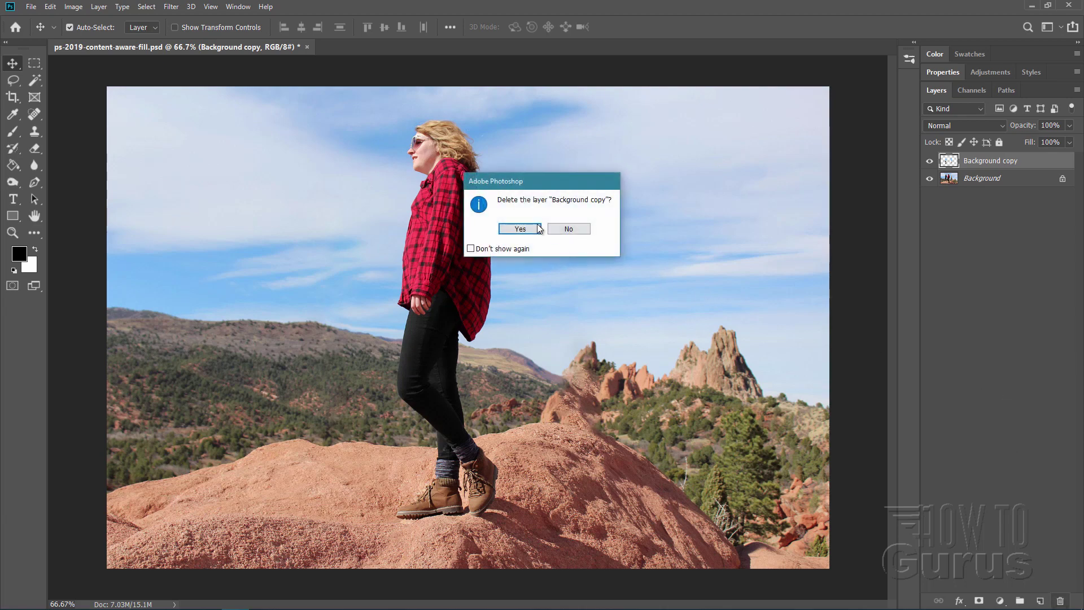
left_click(520, 229)
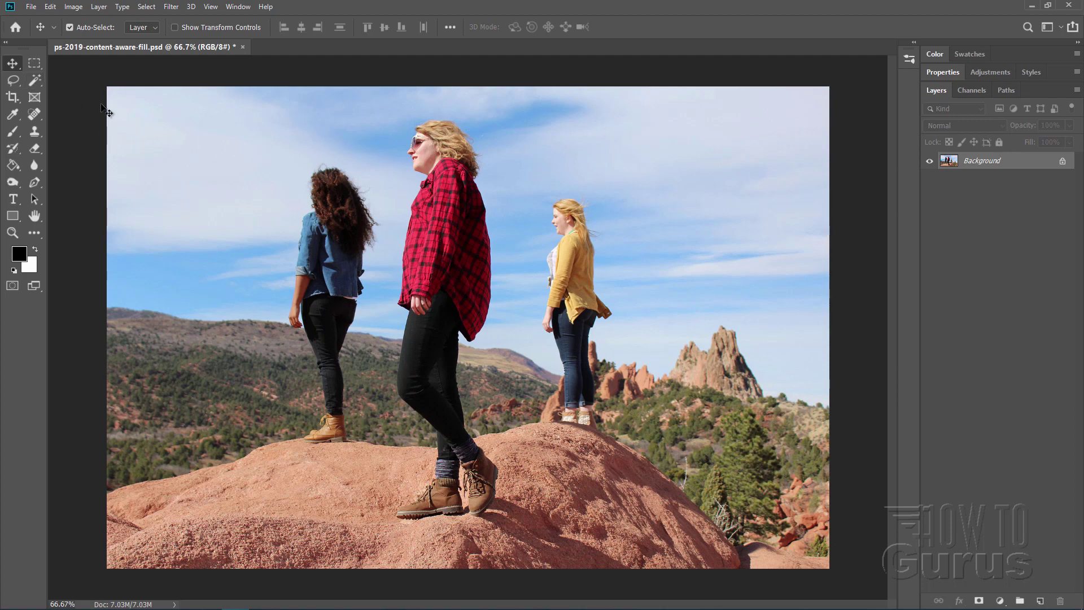
Step: Lasso a loose freehand outline around the left woman in denim, from head to boots
left_click(13, 80)
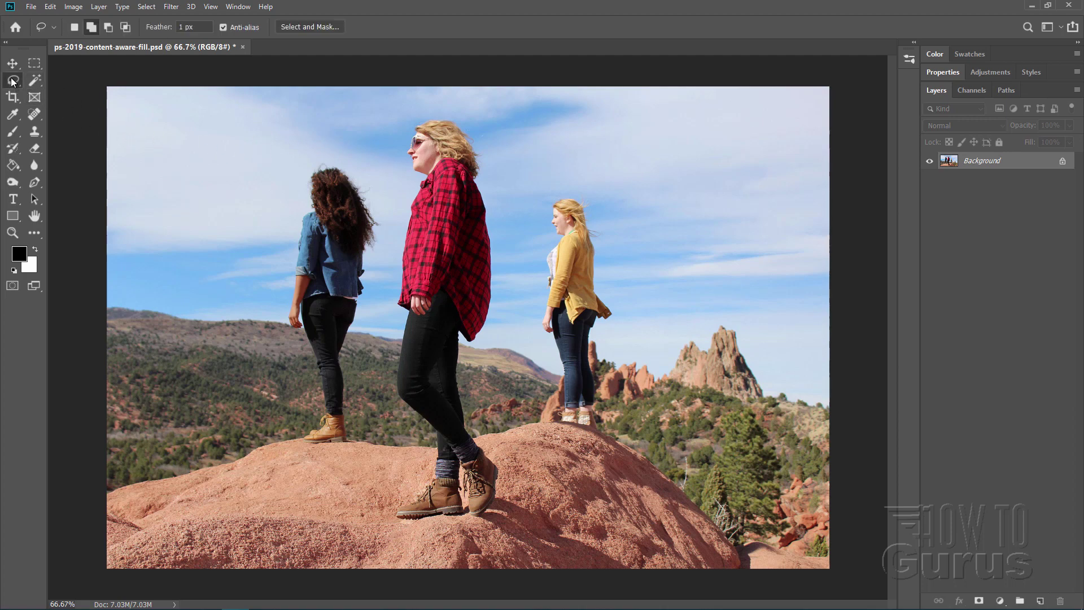
left_click_drag(303, 175, 295, 261)
left_click_drag(288, 314, 305, 346)
left_click_drag(316, 408, 347, 450)
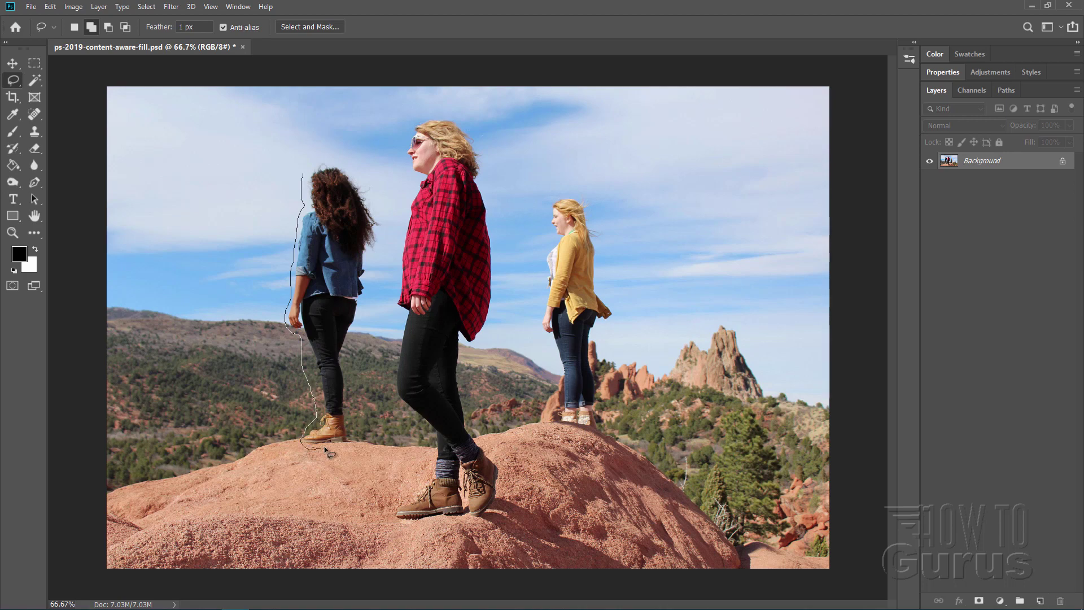
left_click_drag(349, 418, 352, 399)
mouse_move(348, 362)
left_mouse_down()
mouse_move(375, 296)
mouse_move(381, 202)
mouse_move(301, 182)
left_mouse_up()
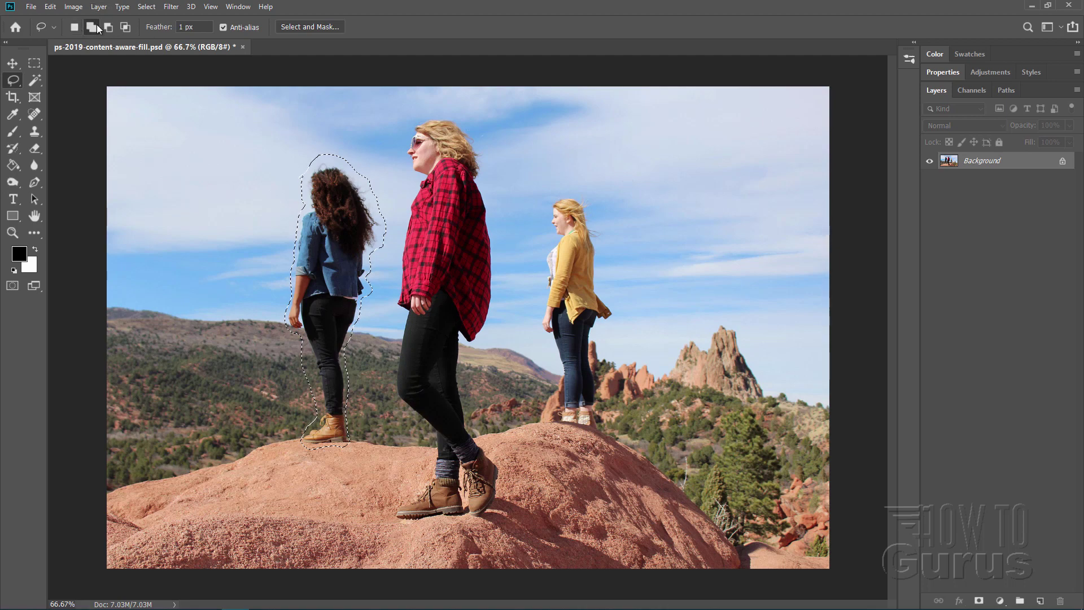
Step: Add the right woman in the mustard top to the lasso selection
mouse_move(550, 202)
left_mouse_down()
mouse_move(552, 346)
mouse_move(600, 437)
mouse_move(599, 225)
mouse_move(549, 203)
left_mouse_up()
left_click(51, 7)
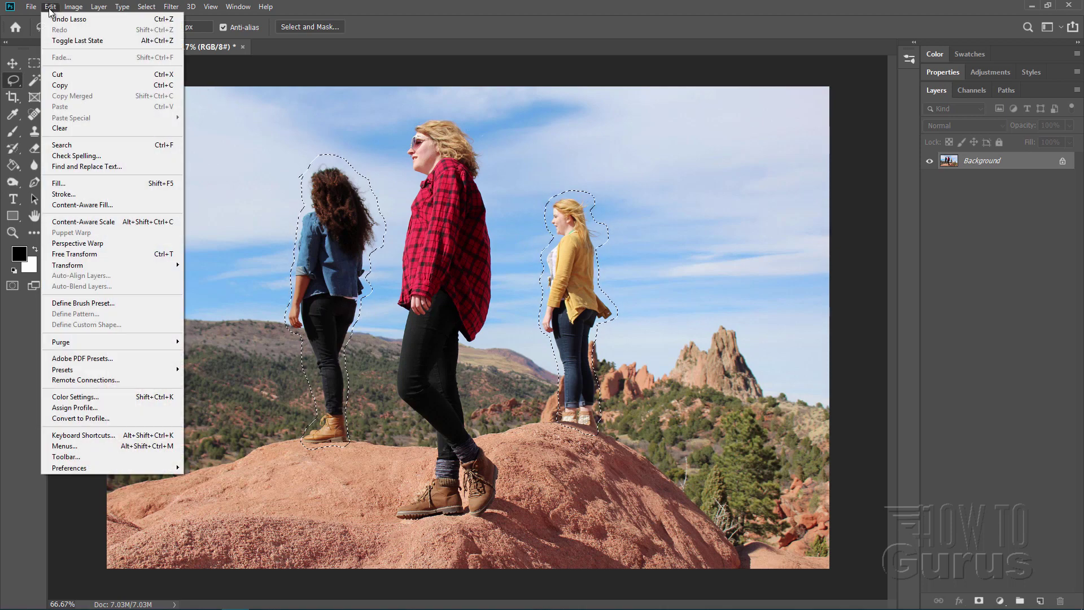
Step: Launch Content-Aware Fill from the Edit menu on the selected figures
left_click(76, 206)
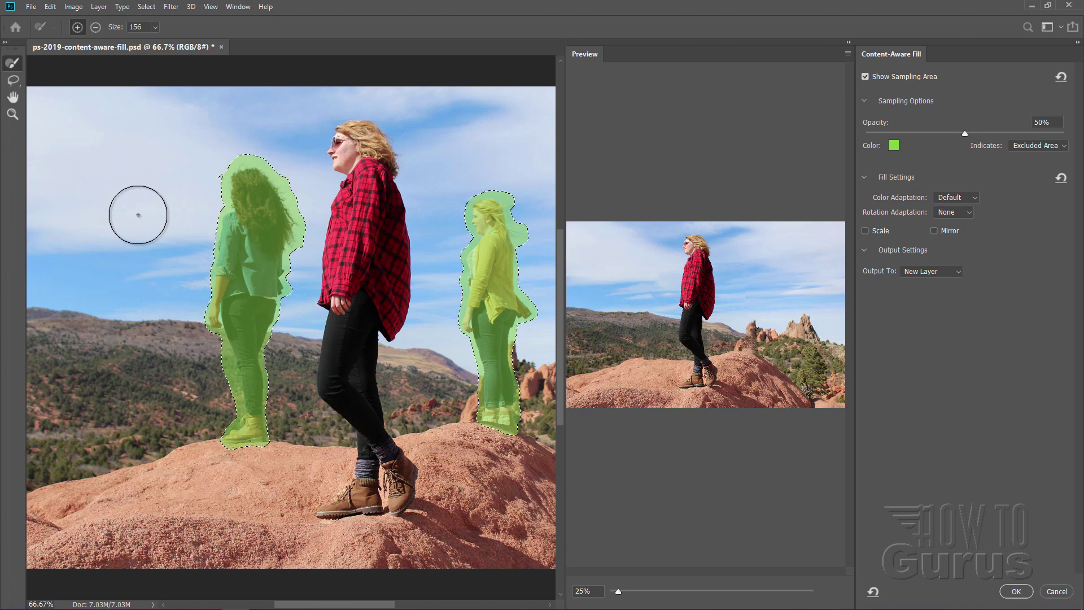
key("bracketleft")
key("bracketleft")
key("bracketleft")
key("bracketleft")
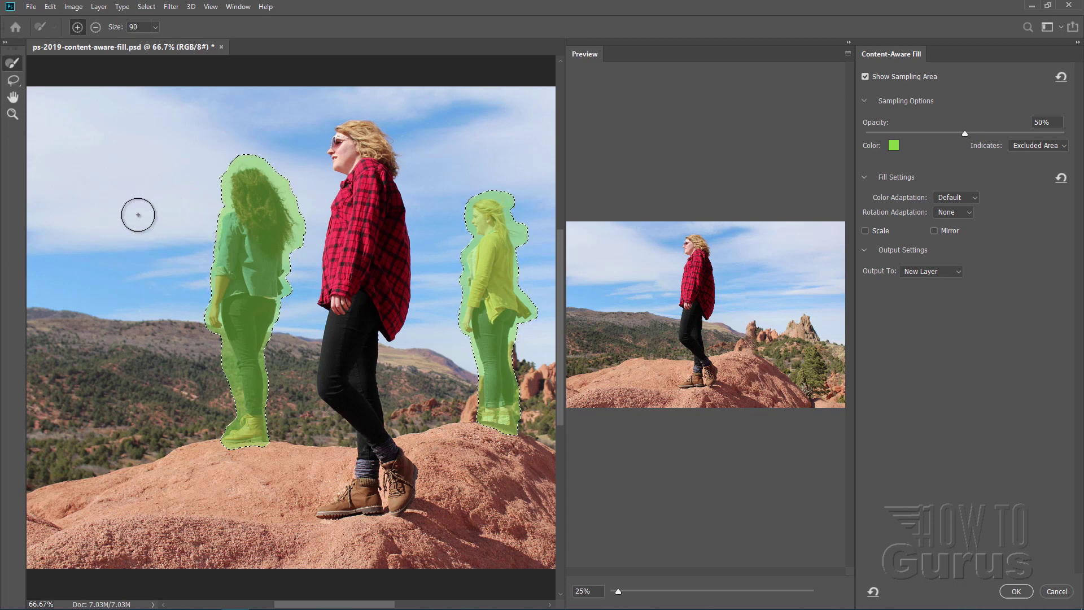
key("bracketright")
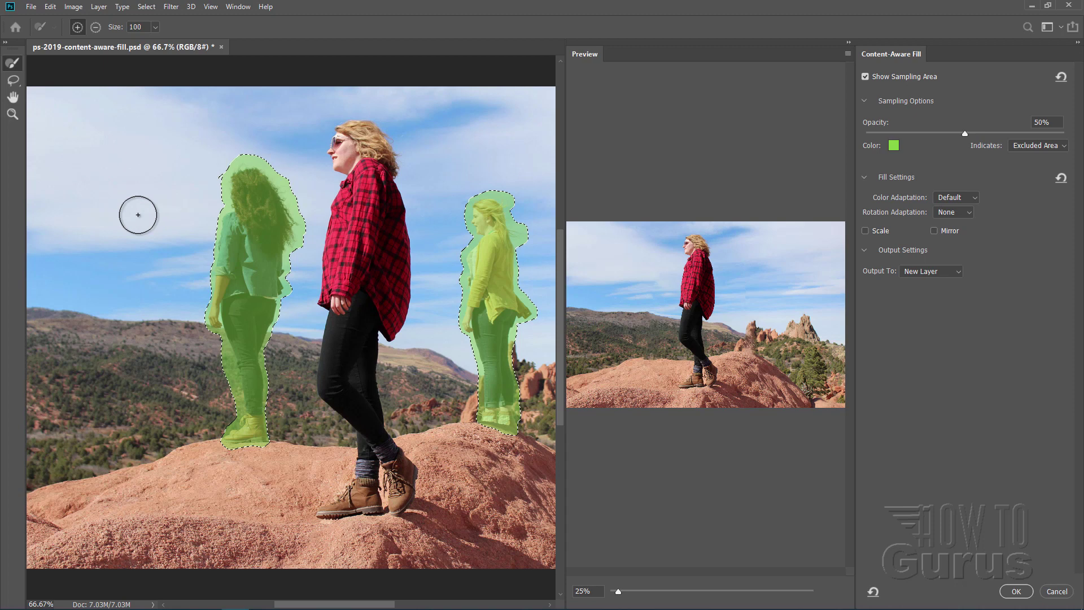
key("bracketright")
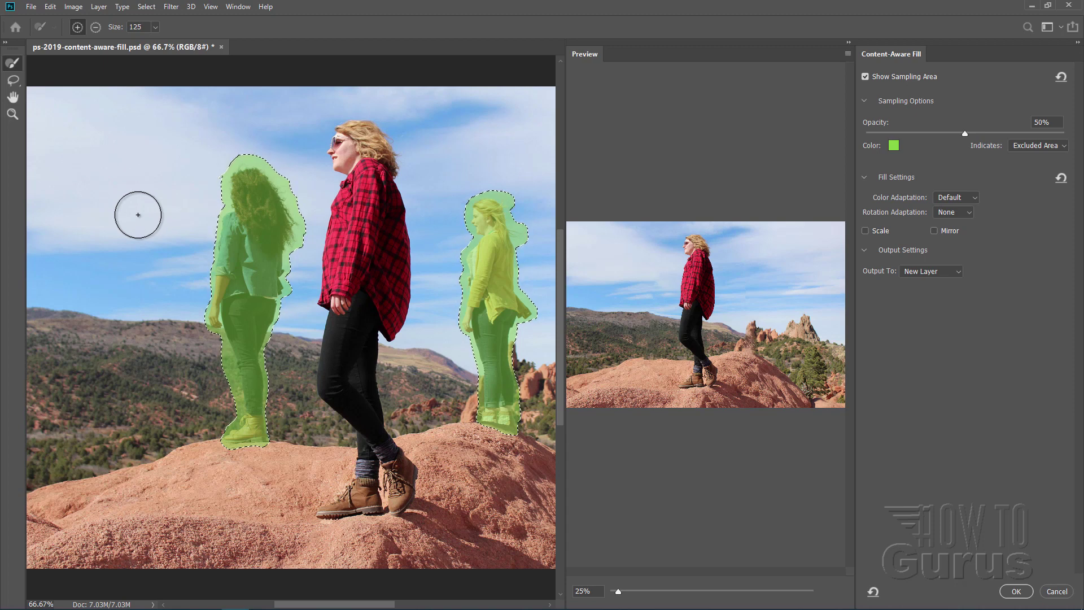
left_click(96, 28)
left_click(77, 28)
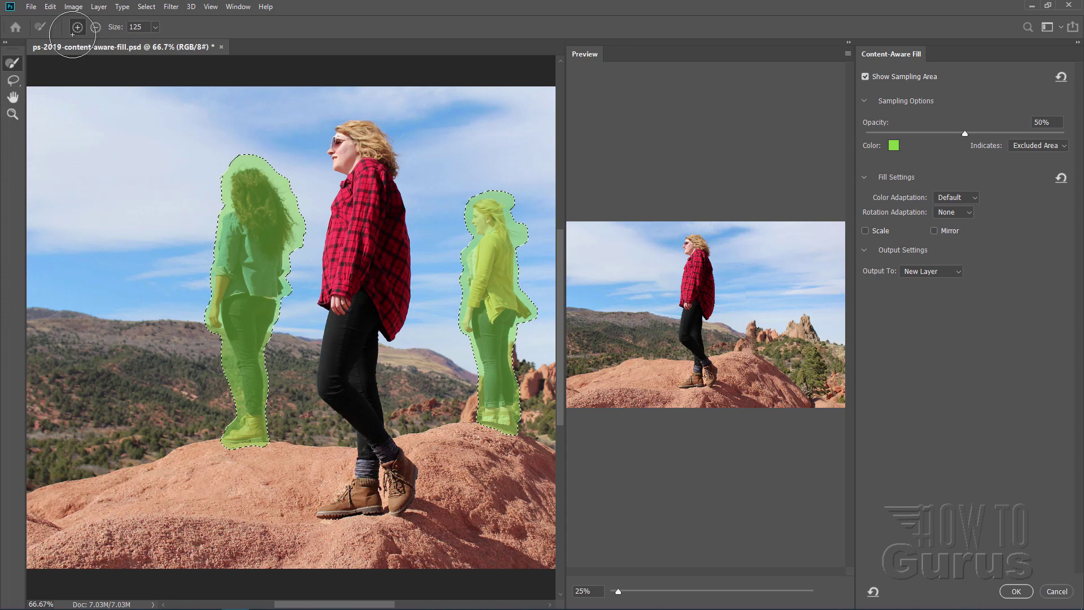
left_click_drag(212, 174, 209, 275)
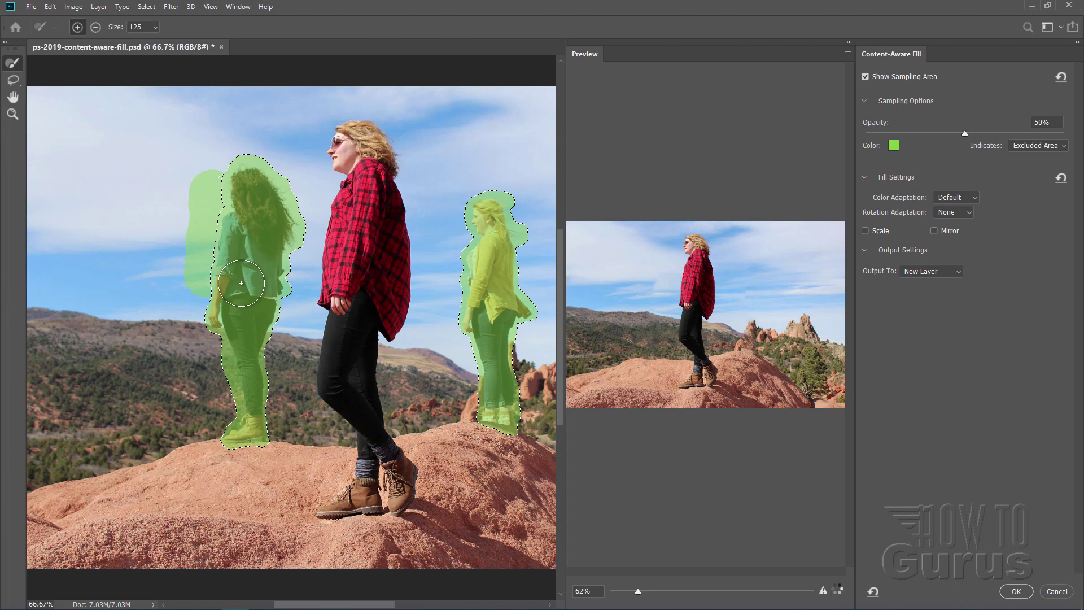
left_click(95, 27)
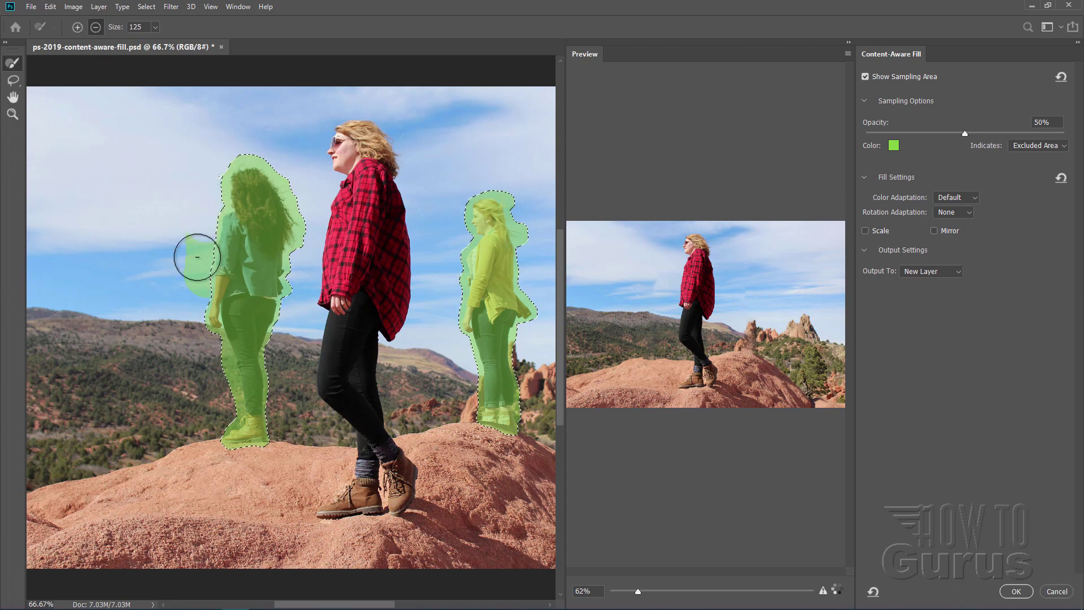
left_click_drag(203, 165, 182, 330)
left_click(77, 27)
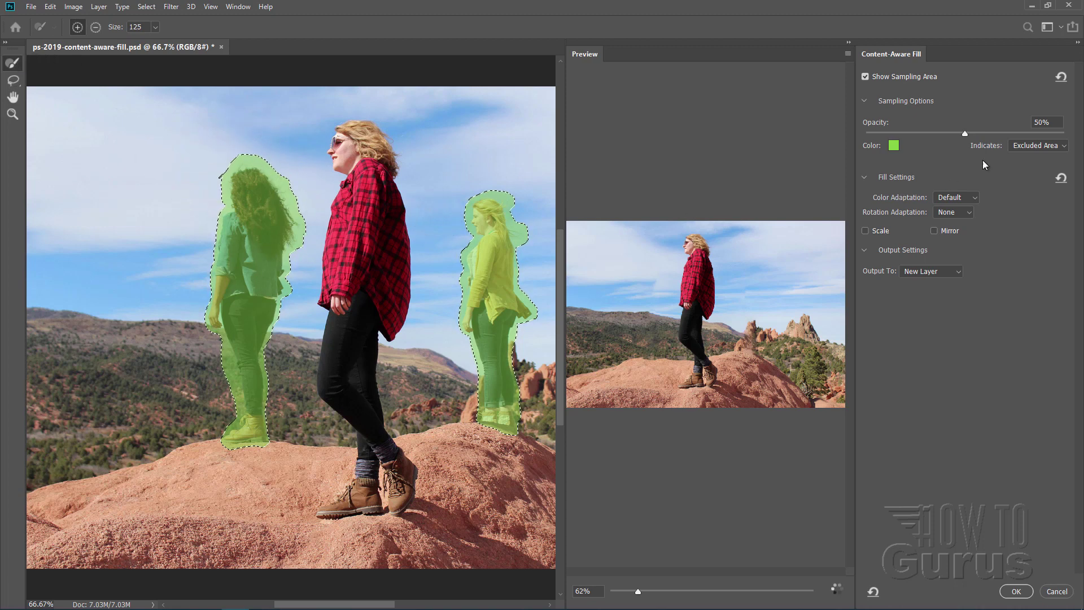
left_click(1064, 146)
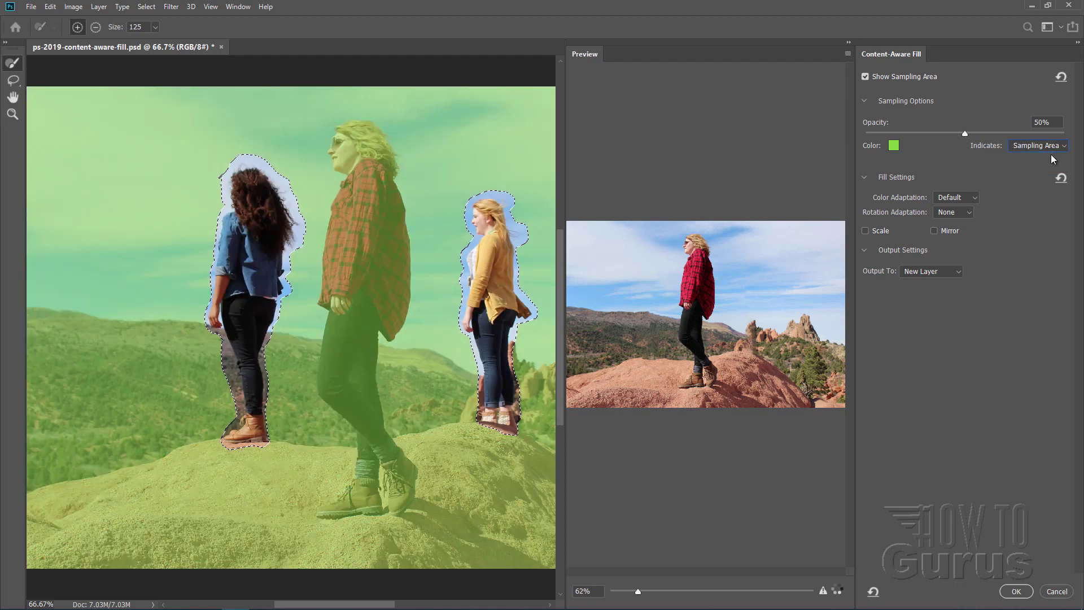
left_click(1060, 149)
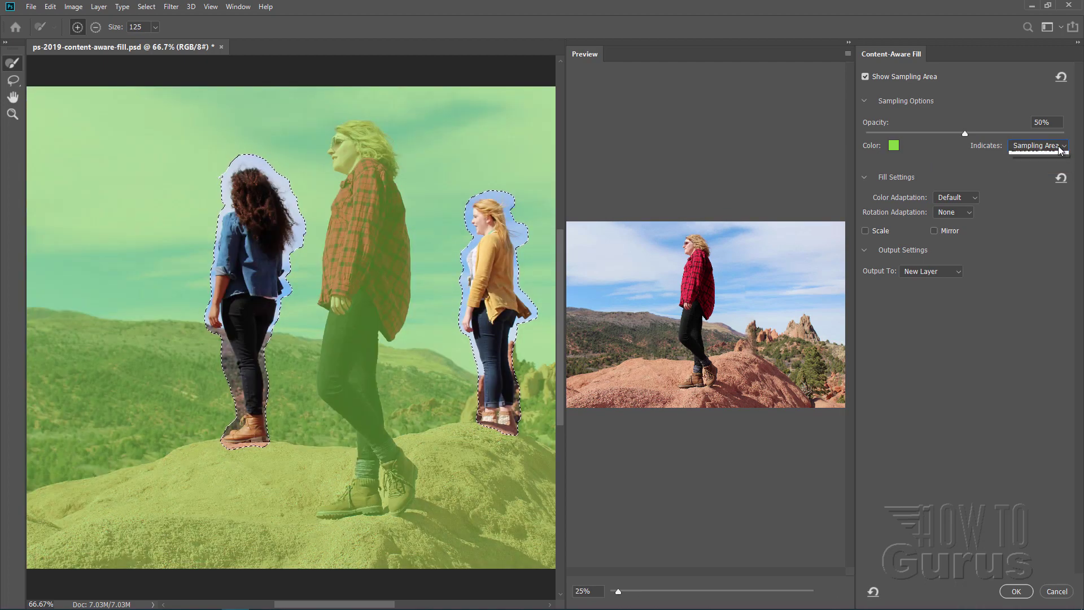
left_click(1039, 166)
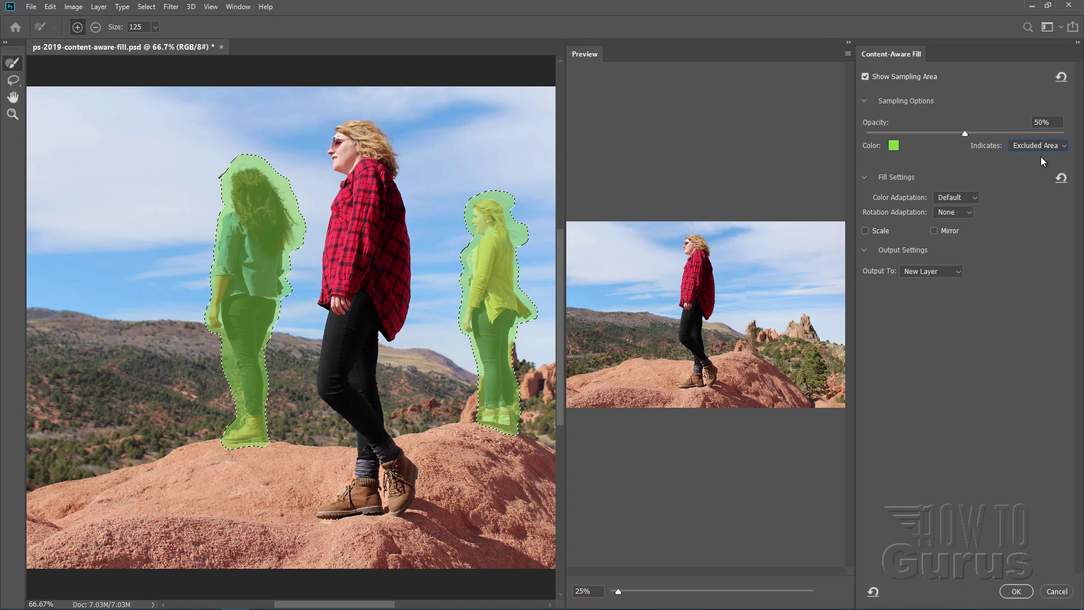
left_click(14, 82)
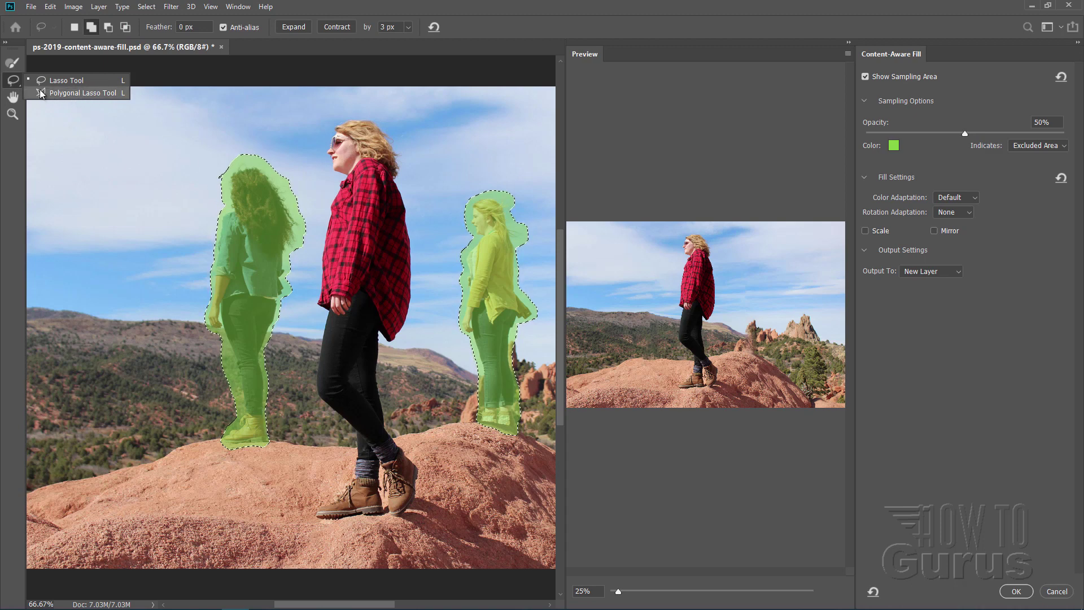
left_click(20, 79)
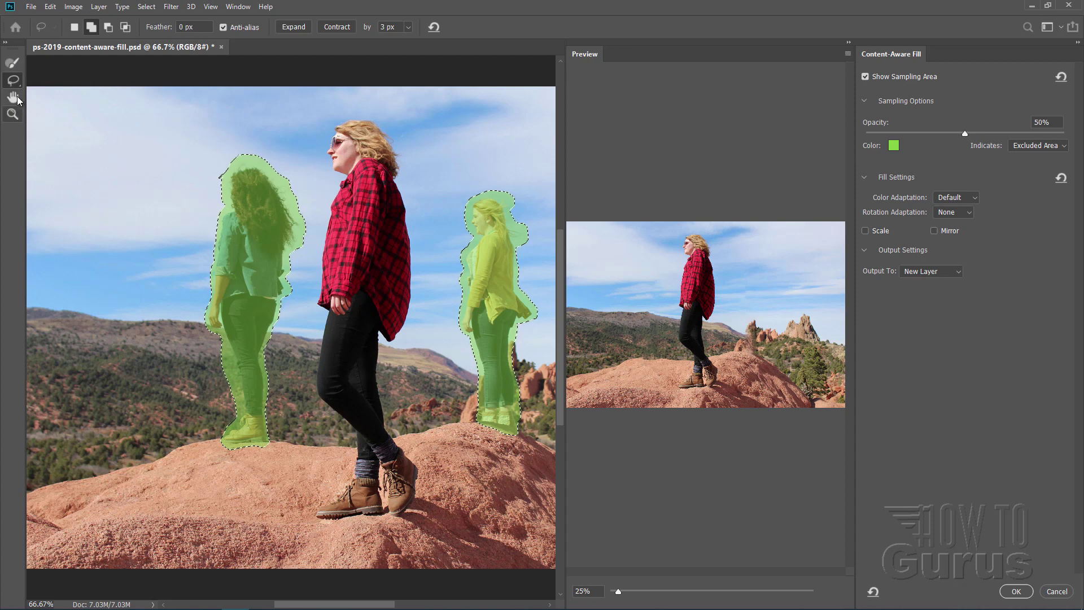
left_click(13, 65)
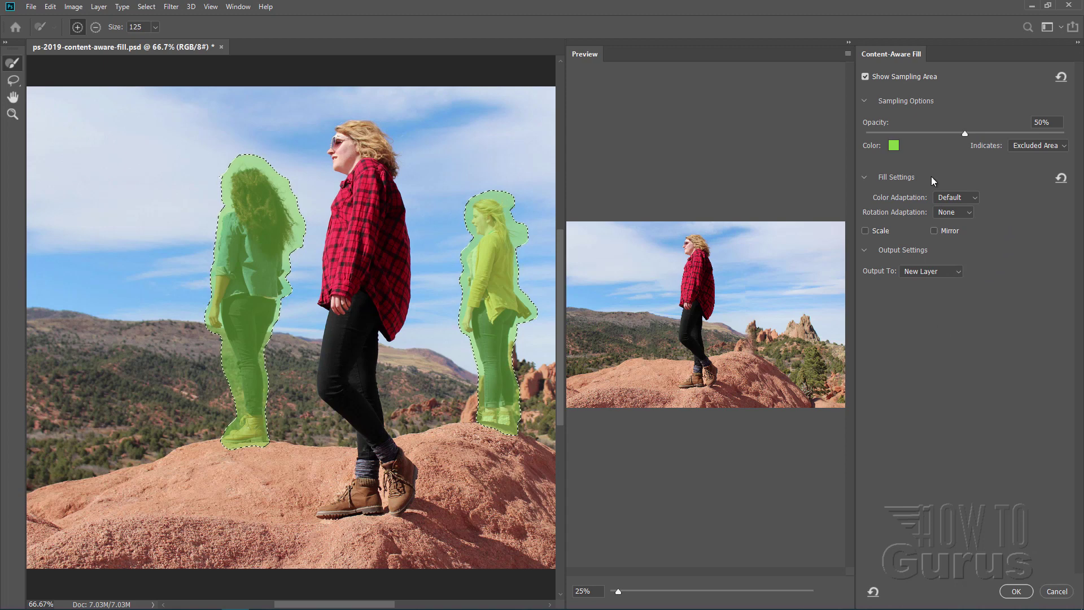
Step: Keep Color Adaptation at Default, set Rotation Adaptation to Medium, and enable Scale
left_click(972, 200)
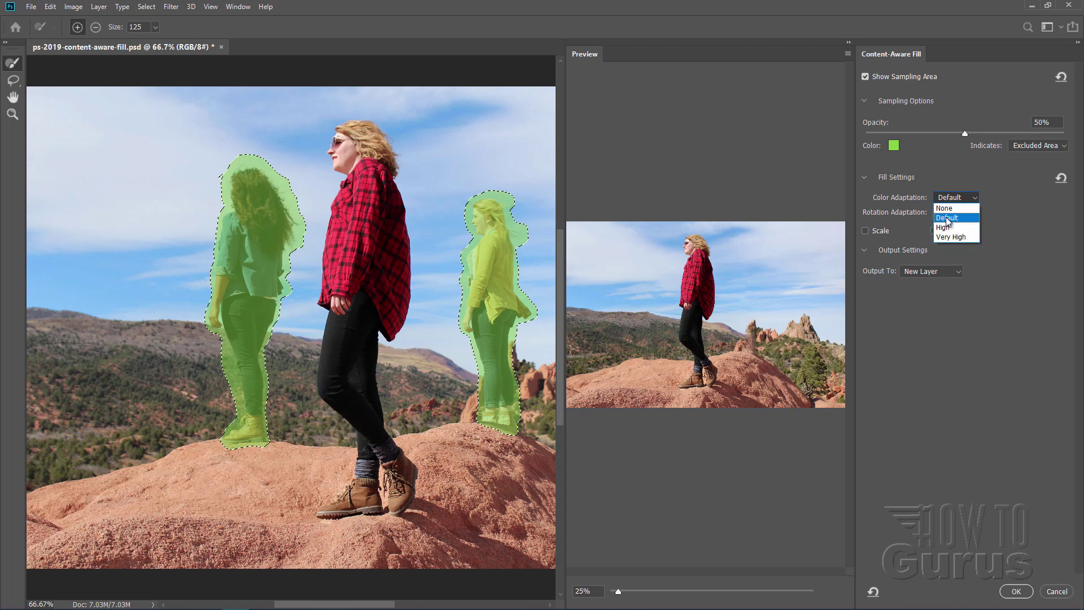
left_click(962, 201)
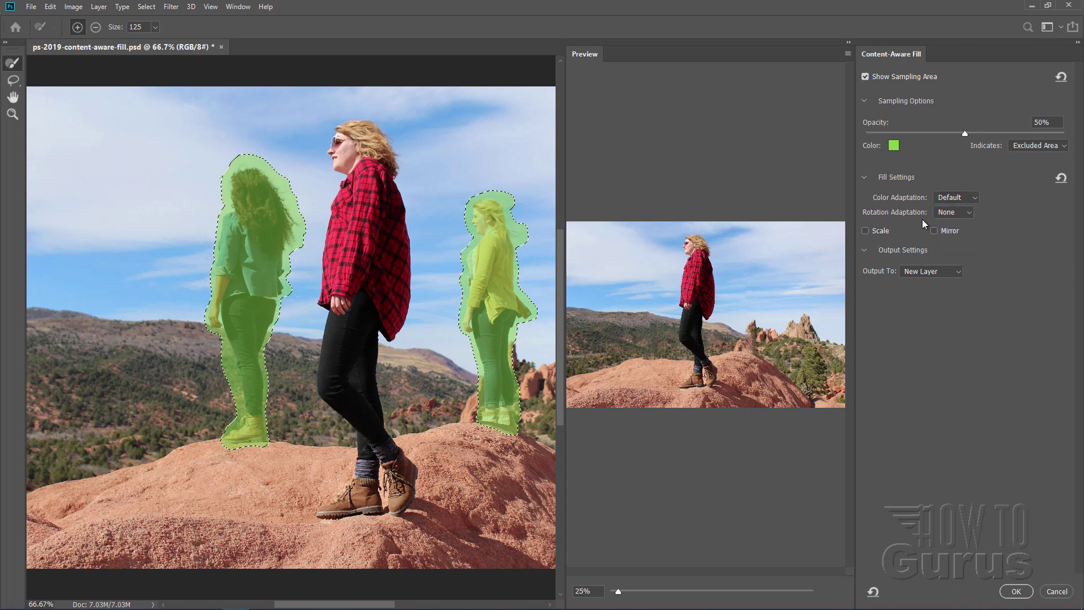
left_click(970, 213)
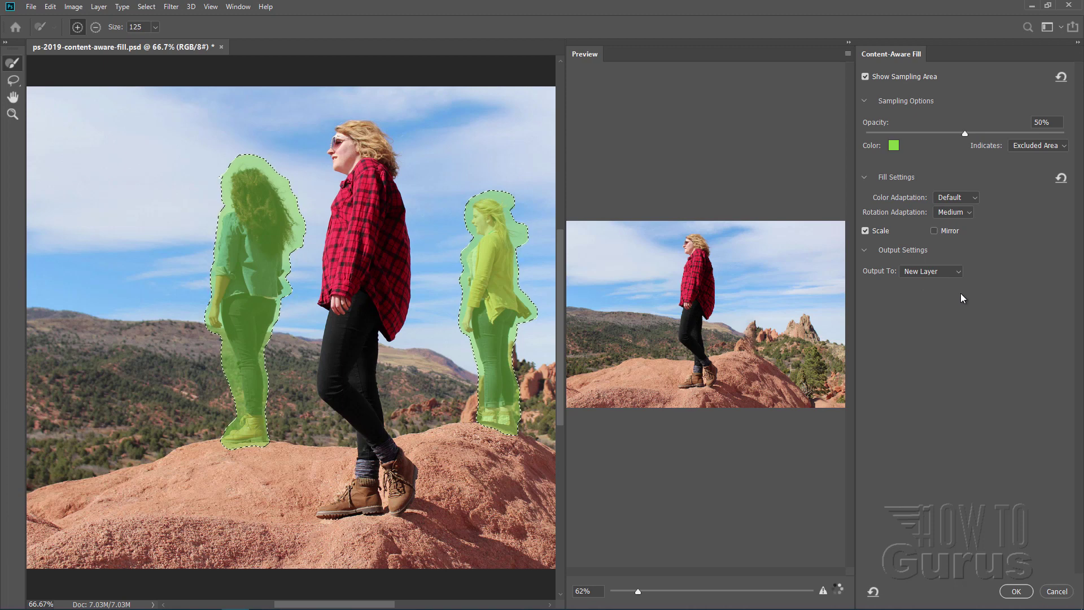
left_click(957, 271)
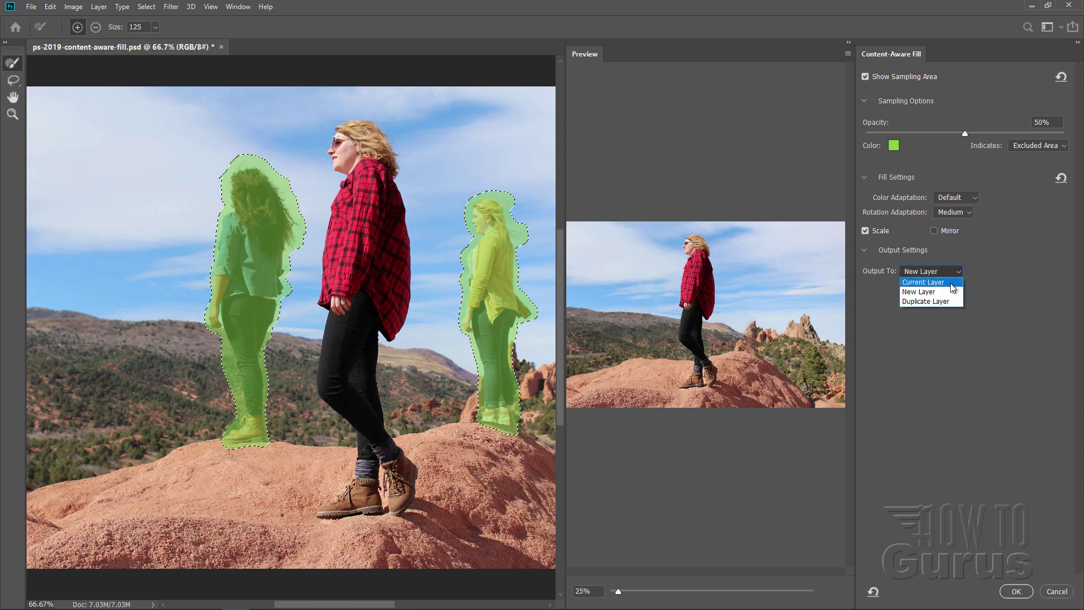
Step: Apply Content-Aware Fill with the output sent to a new layer
left_click(919, 291)
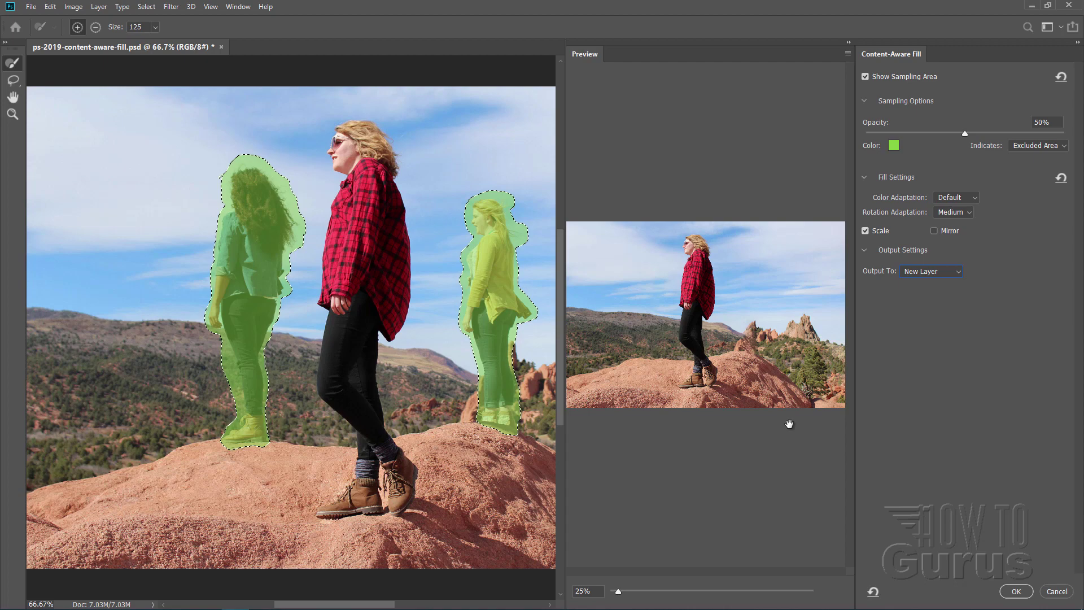
left_click(1017, 589)
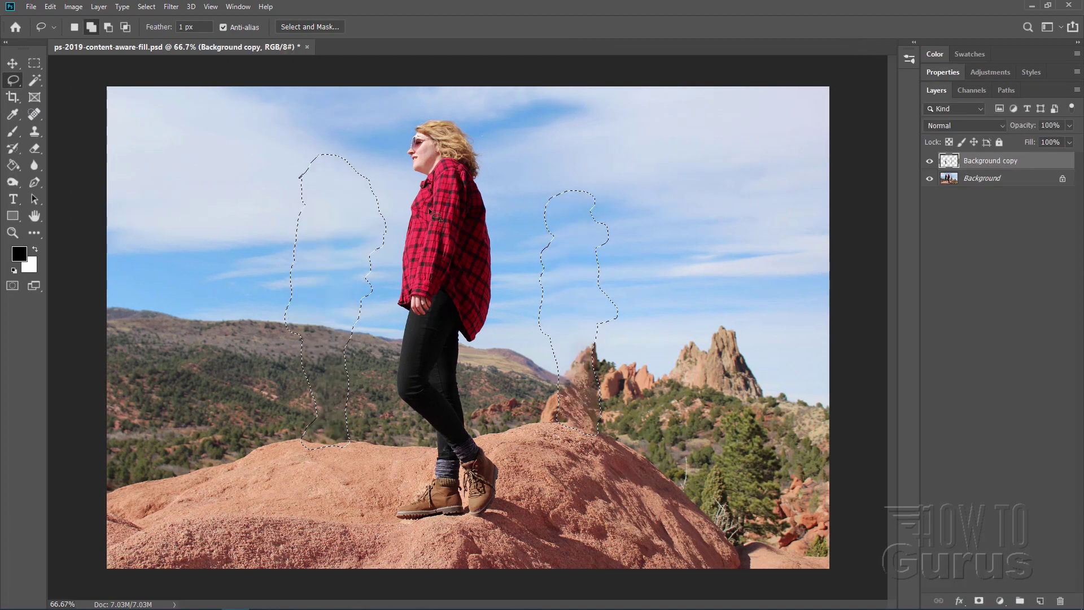
Step: Deselect, then hide and reshow the filled Background copy layer to compare before and after
left_click(147, 7)
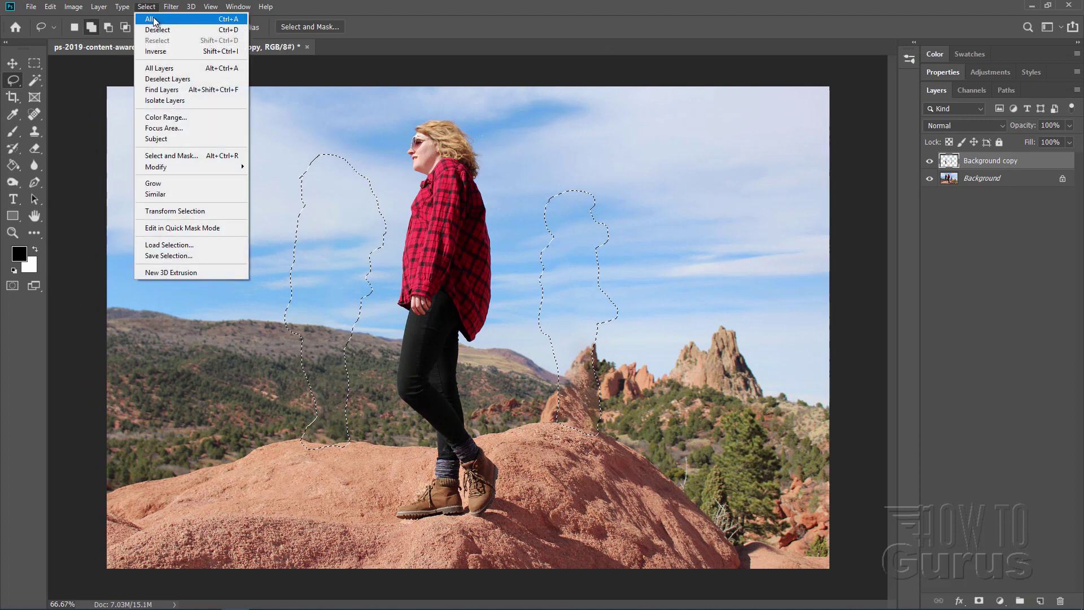
left_click(178, 32)
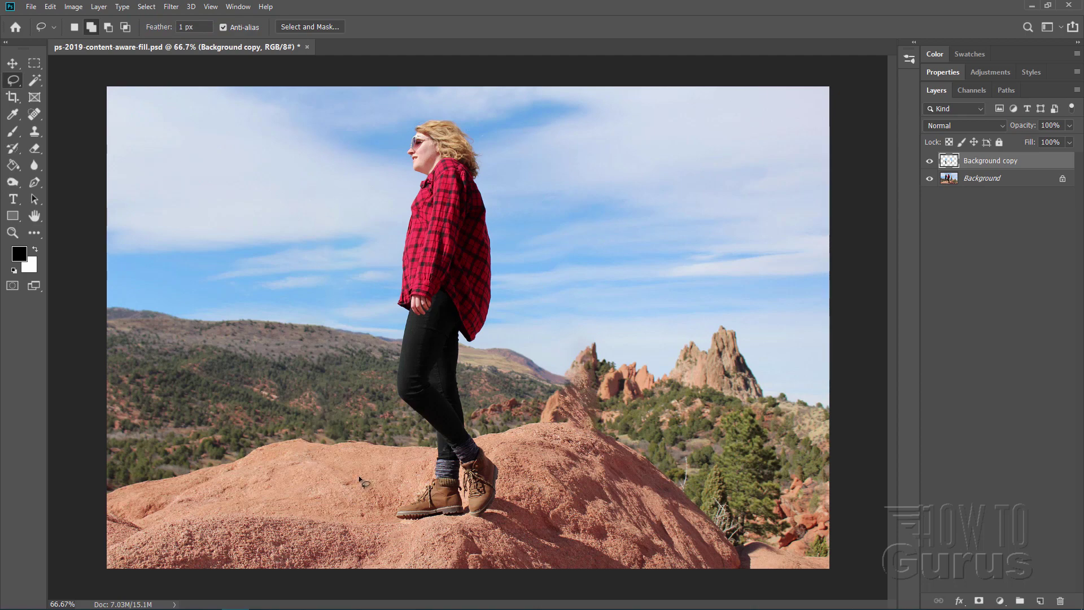
left_click(930, 161)
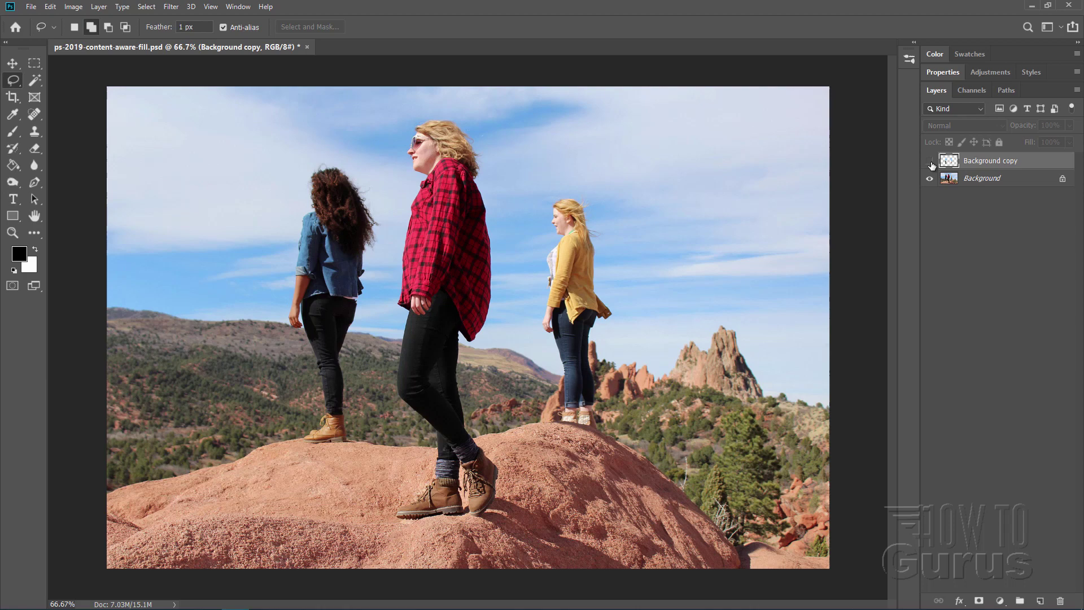
left_click(929, 161)
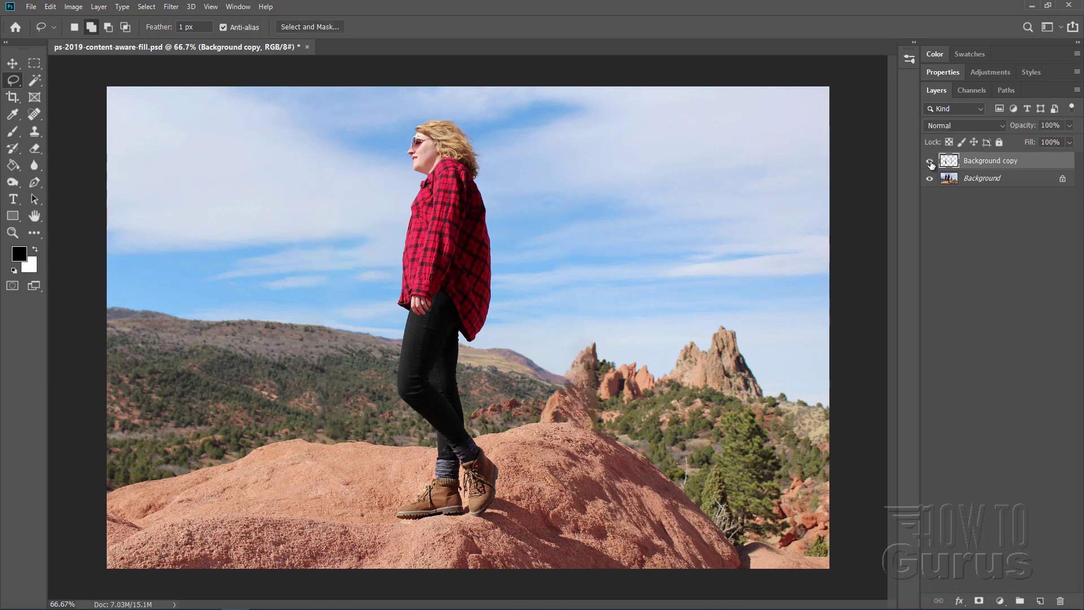